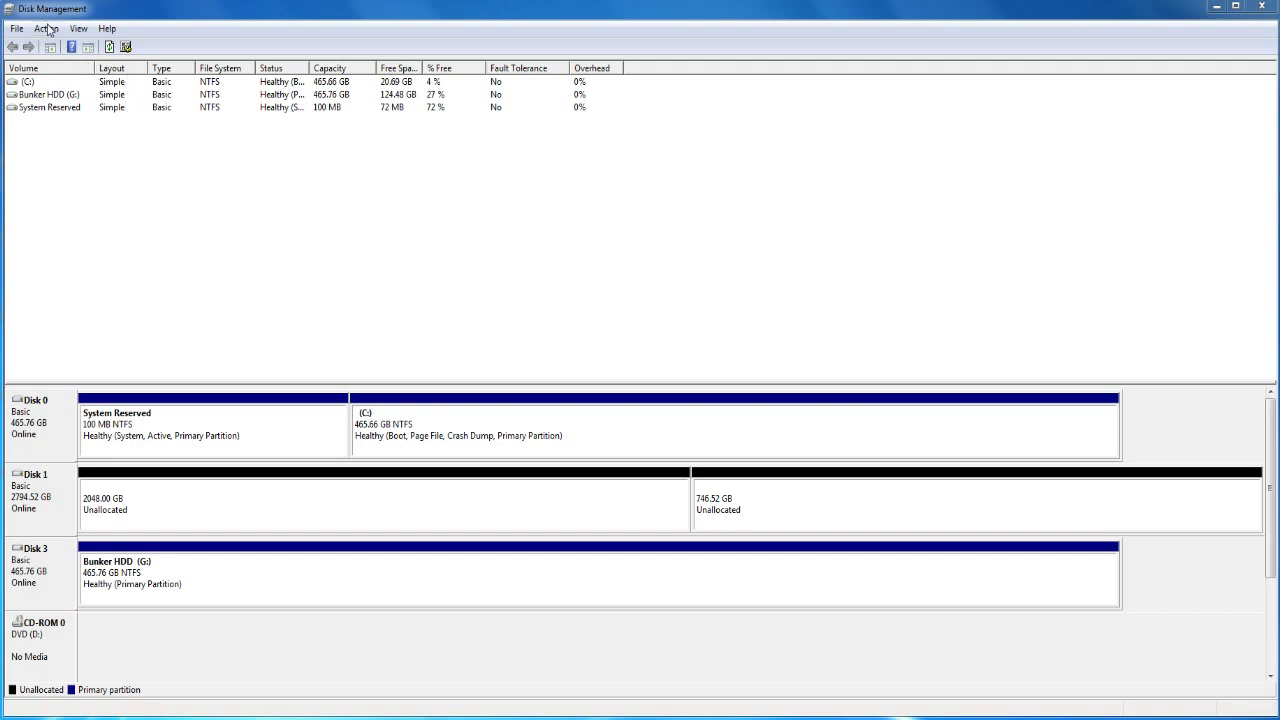
Search Windows for "disk manag" and look at the actions available for Computer.
{"action": "key", "text": "super"}
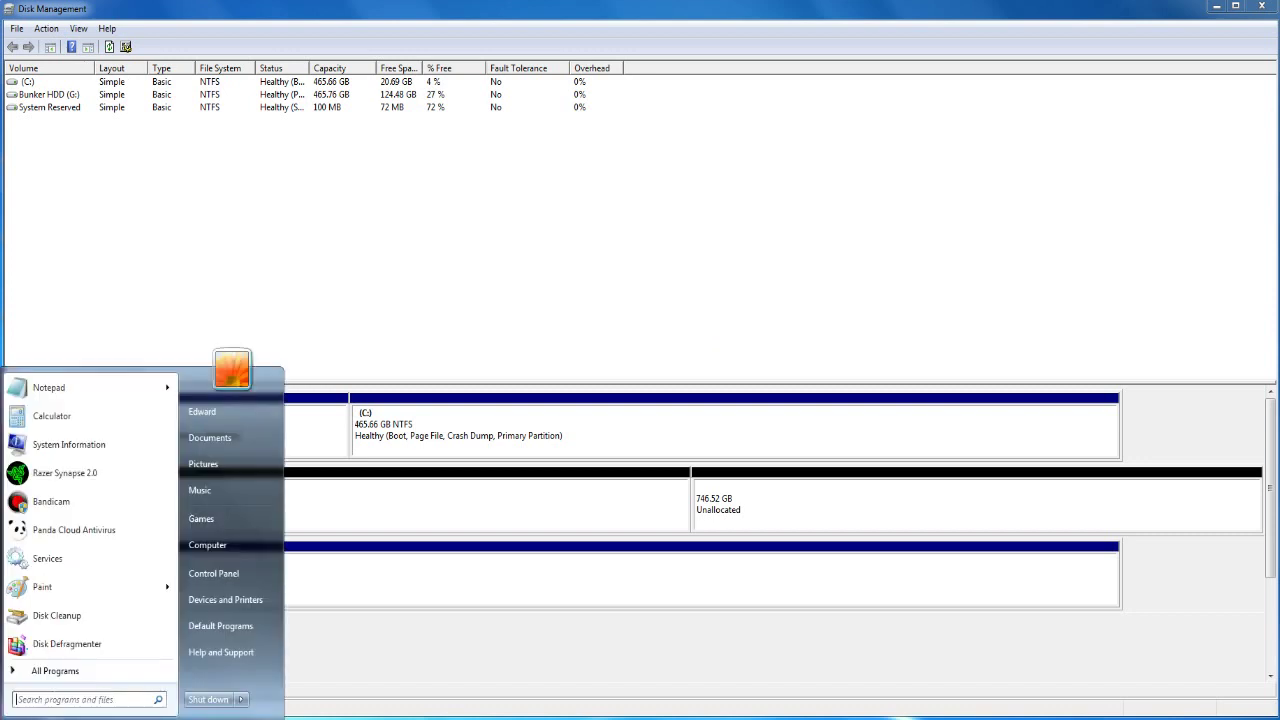
{"action": "type", "text": "ddisk manag"}
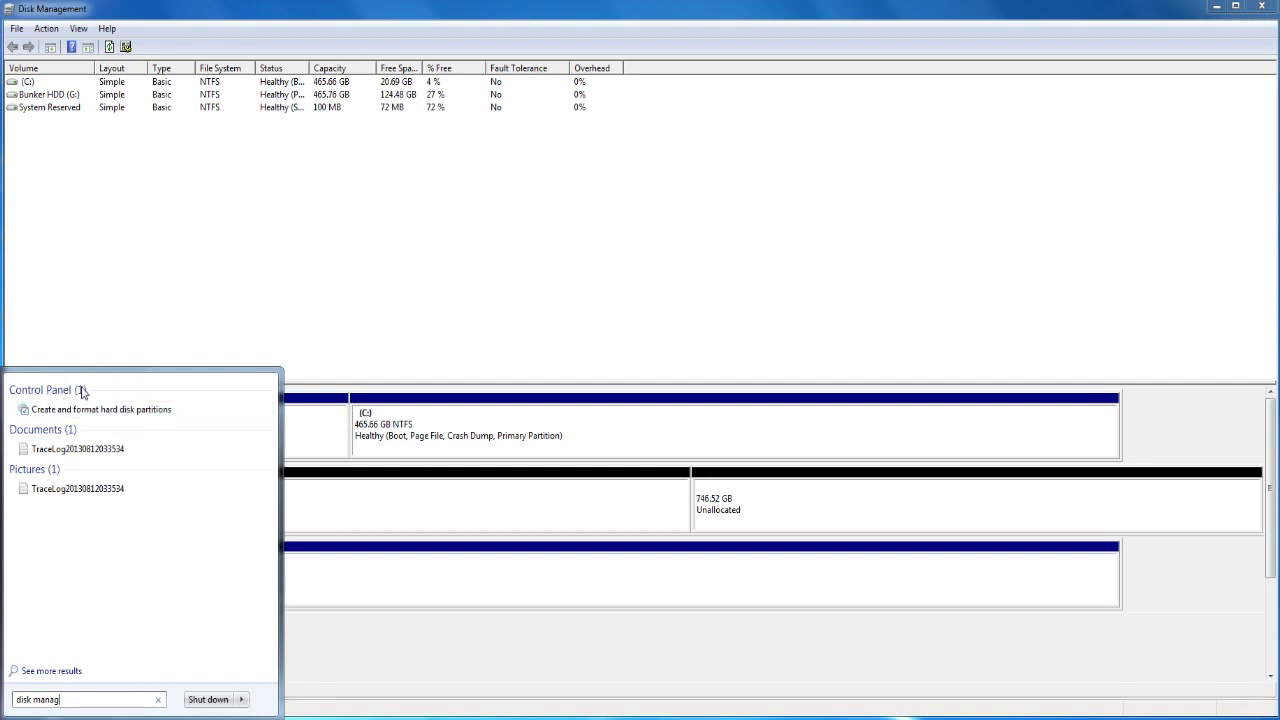
{"action": "left_click", "coordinate": [225, 305]}
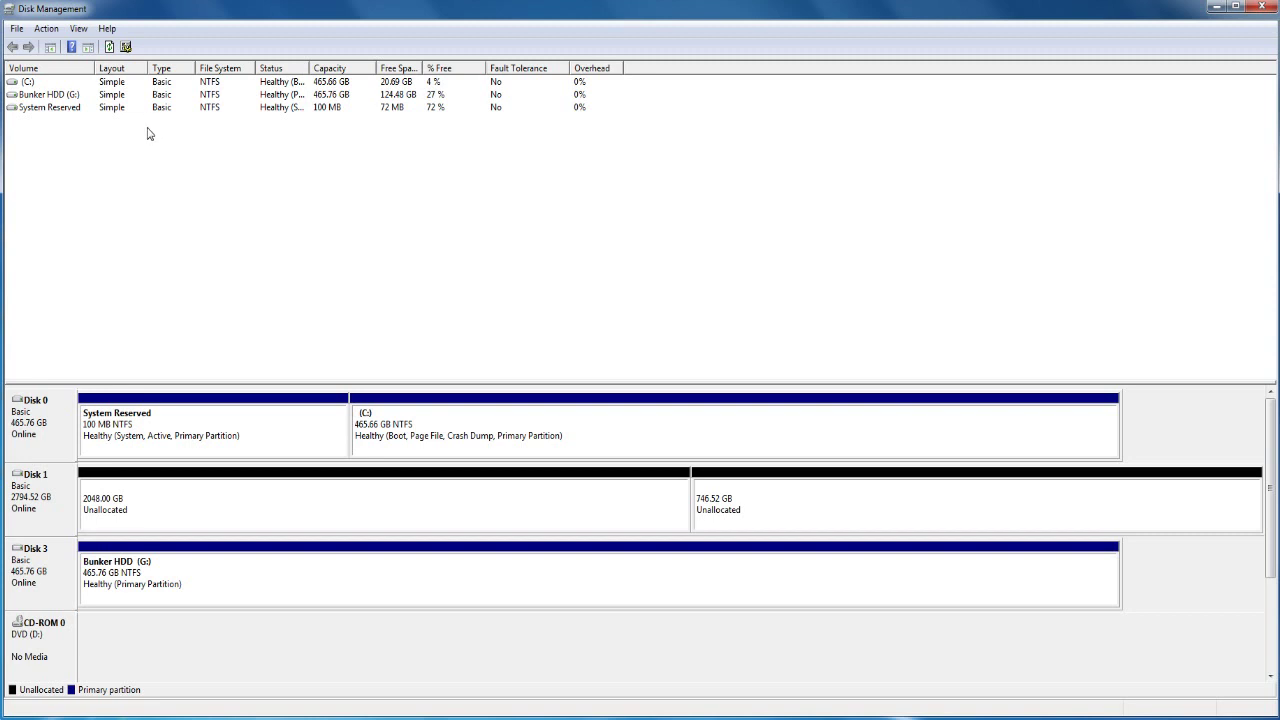
{"action": "key", "text": "super"}
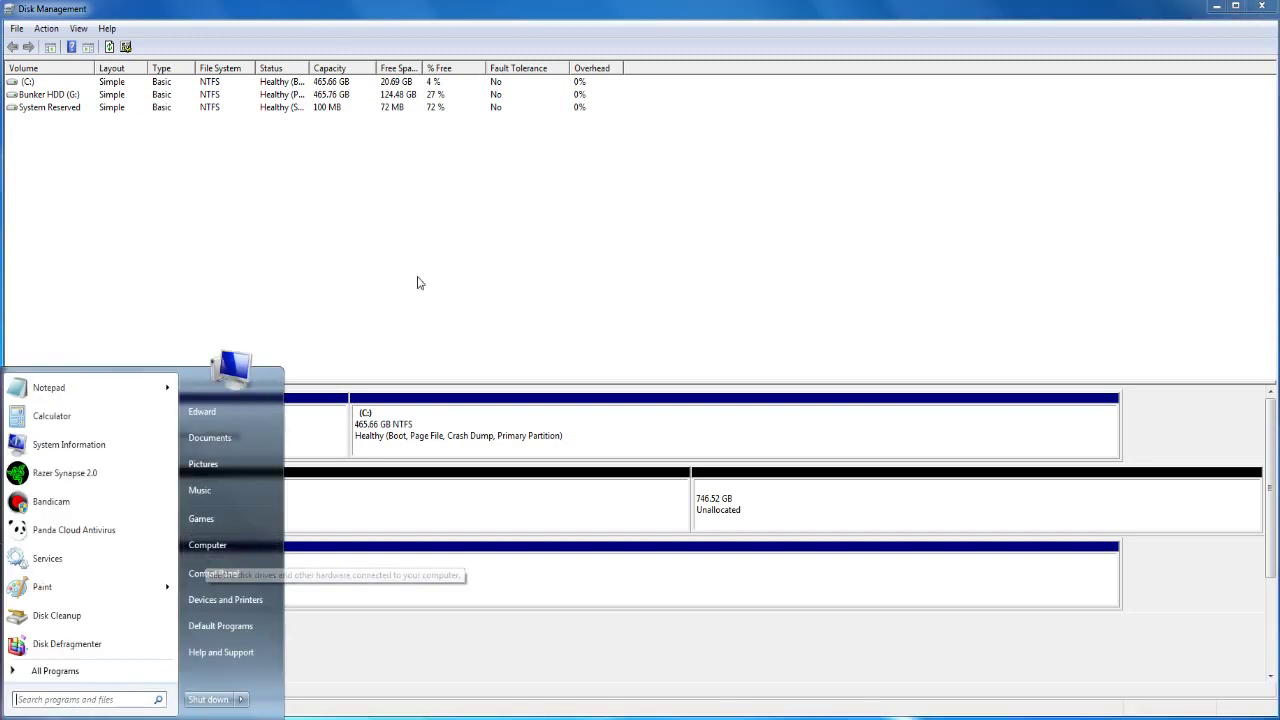
{"action": "right_click", "coordinate": [221, 553]}
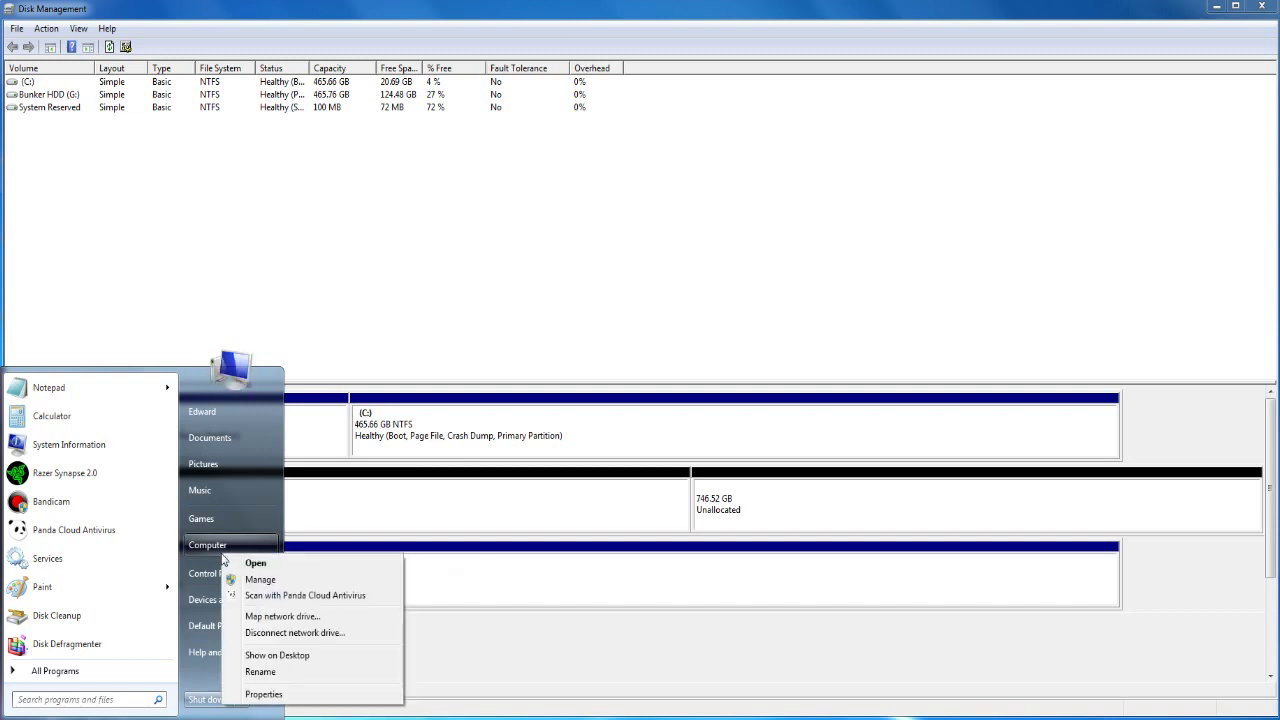
{"action": "left_click", "coordinate": [455, 272]}
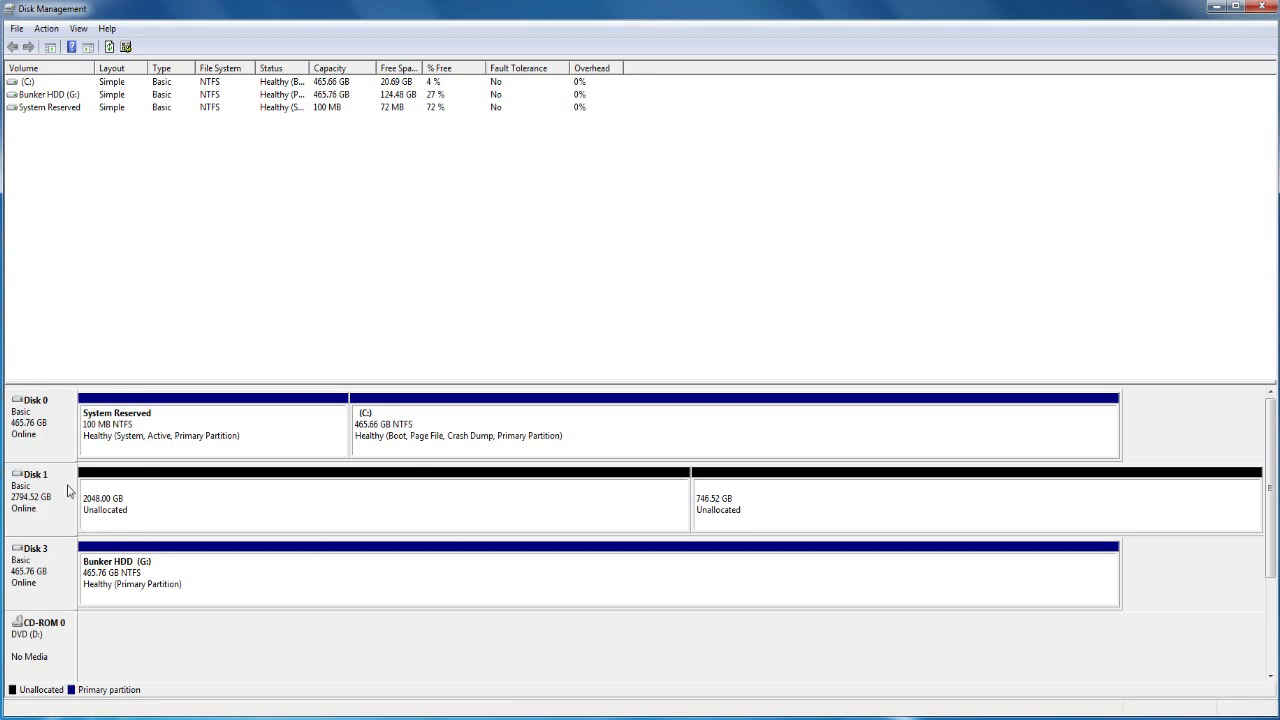
Examine the actions available for Disk 1 and its 2048 GB unallocated space.
{"action": "left_click_drag", "start_coordinate": [1269, 492], "coordinate": [1273, 444]}
{"action": "right_click", "coordinate": [218, 515]}
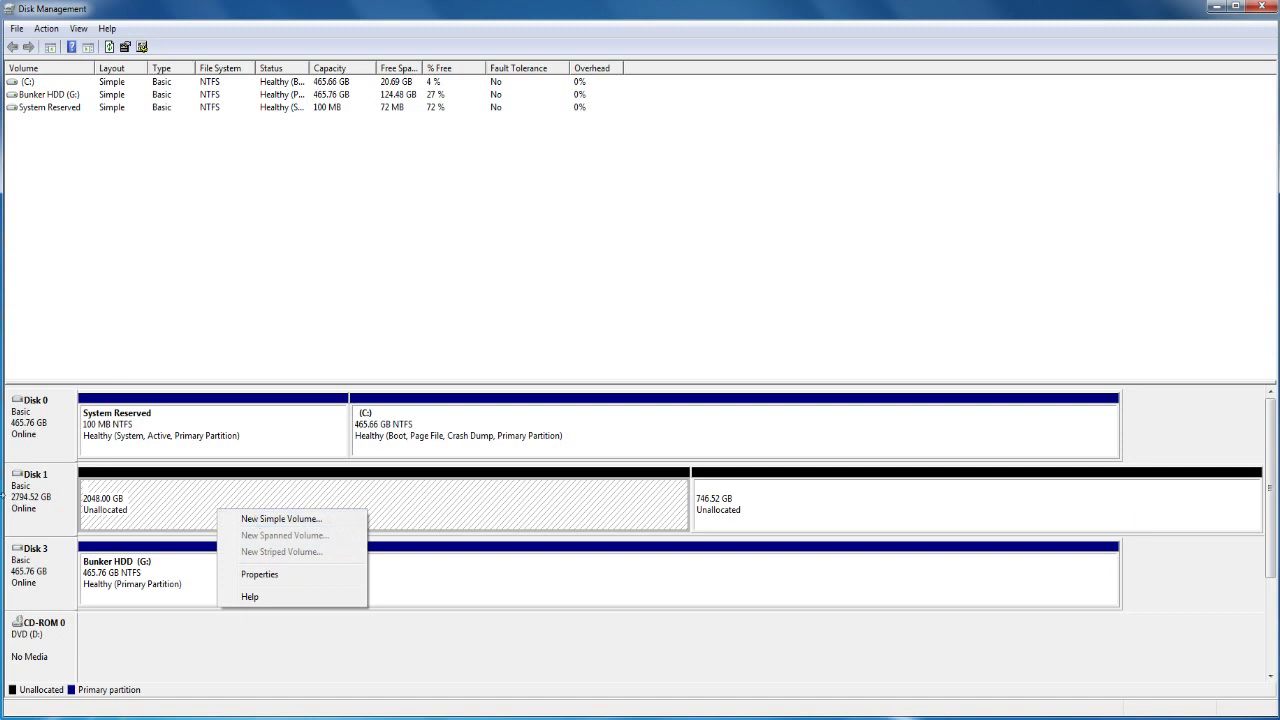
{"action": "right_click", "coordinate": [38, 496]}
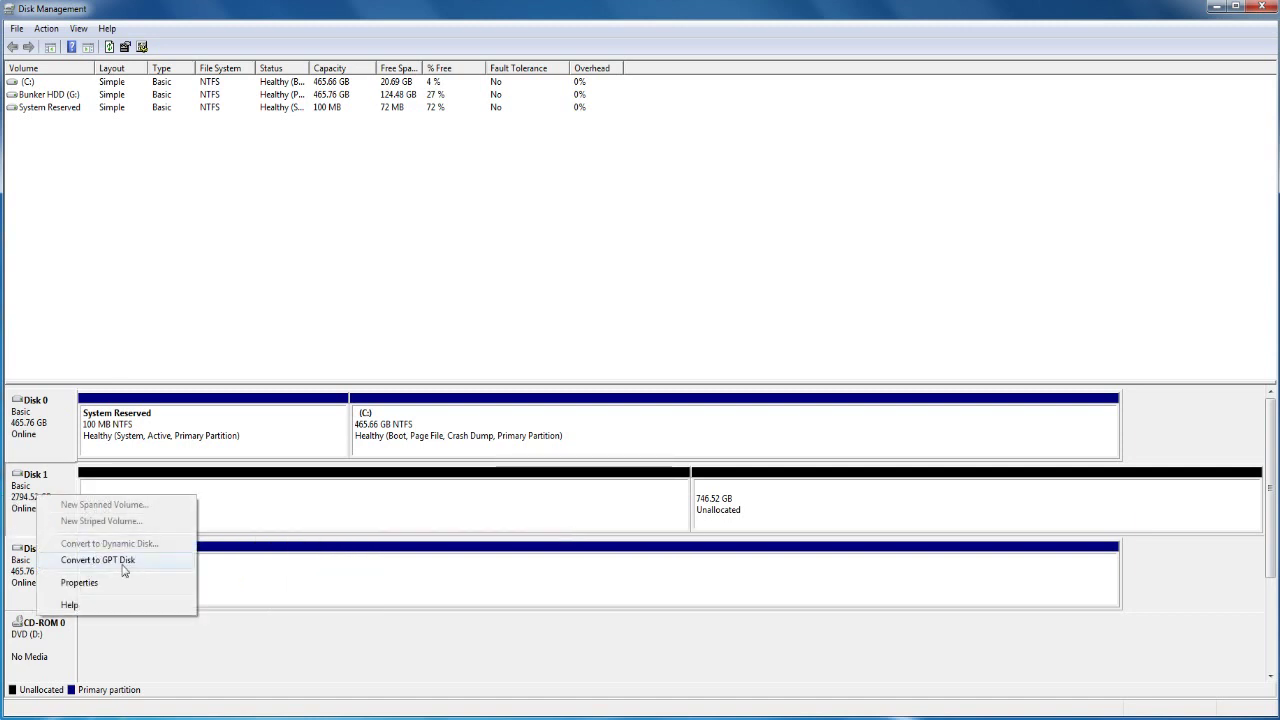
Create a simple volume in Disk 1's 2048 GB unallocated space with drive letter E, quick-formatted as NTFS and labelled New Volume.
{"action": "right_click", "coordinate": [275, 506]}
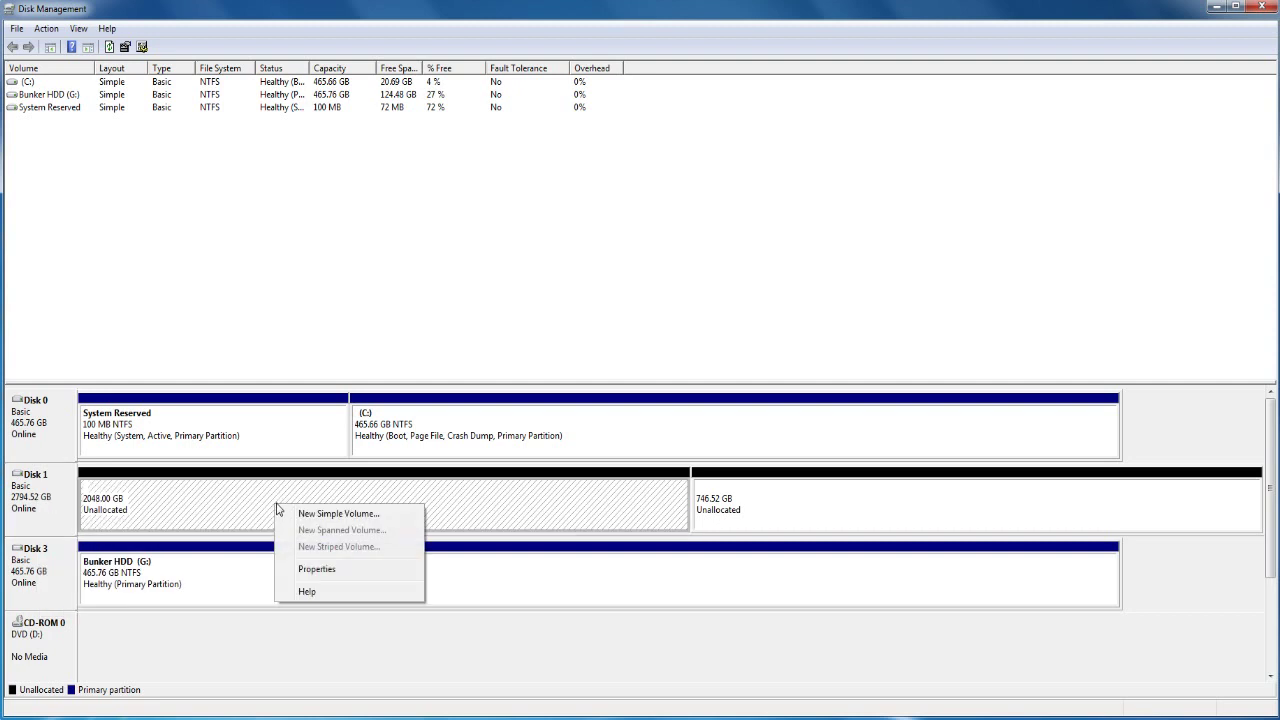
{"action": "left_click", "coordinate": [352, 518]}
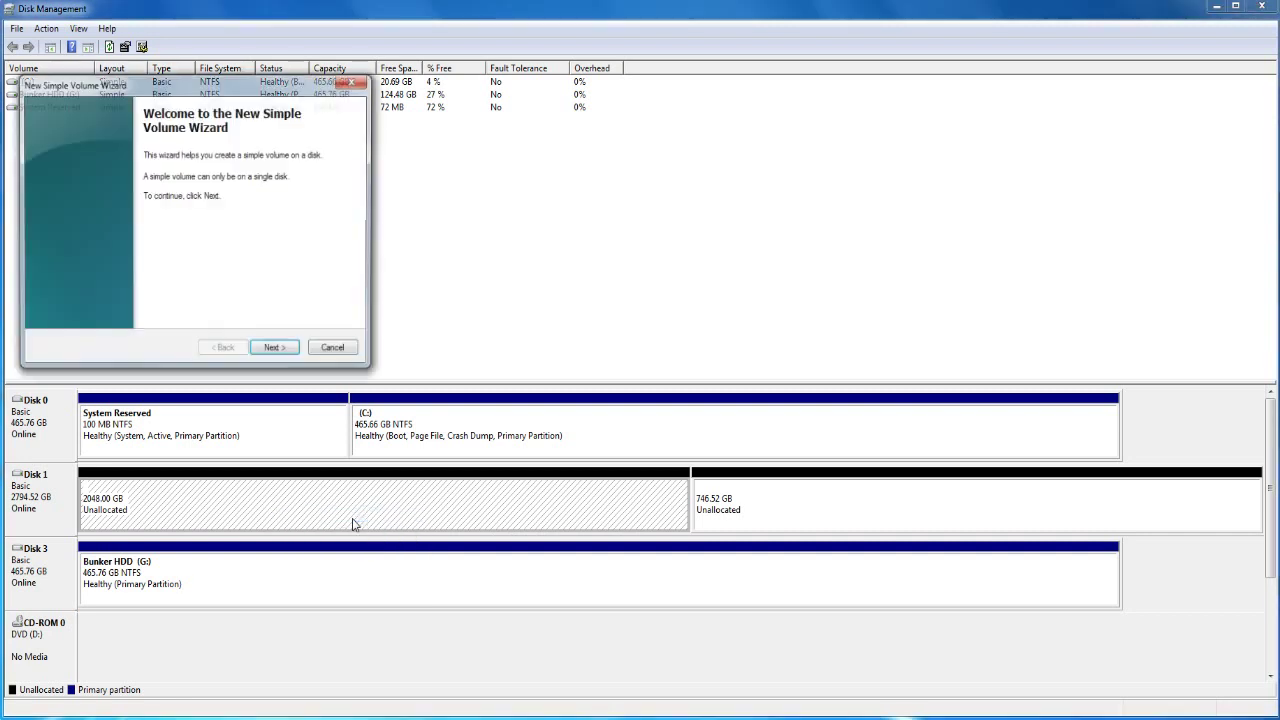
{"action": "left_click", "coordinate": [291, 355]}
{"action": "left_click", "coordinate": [291, 356]}
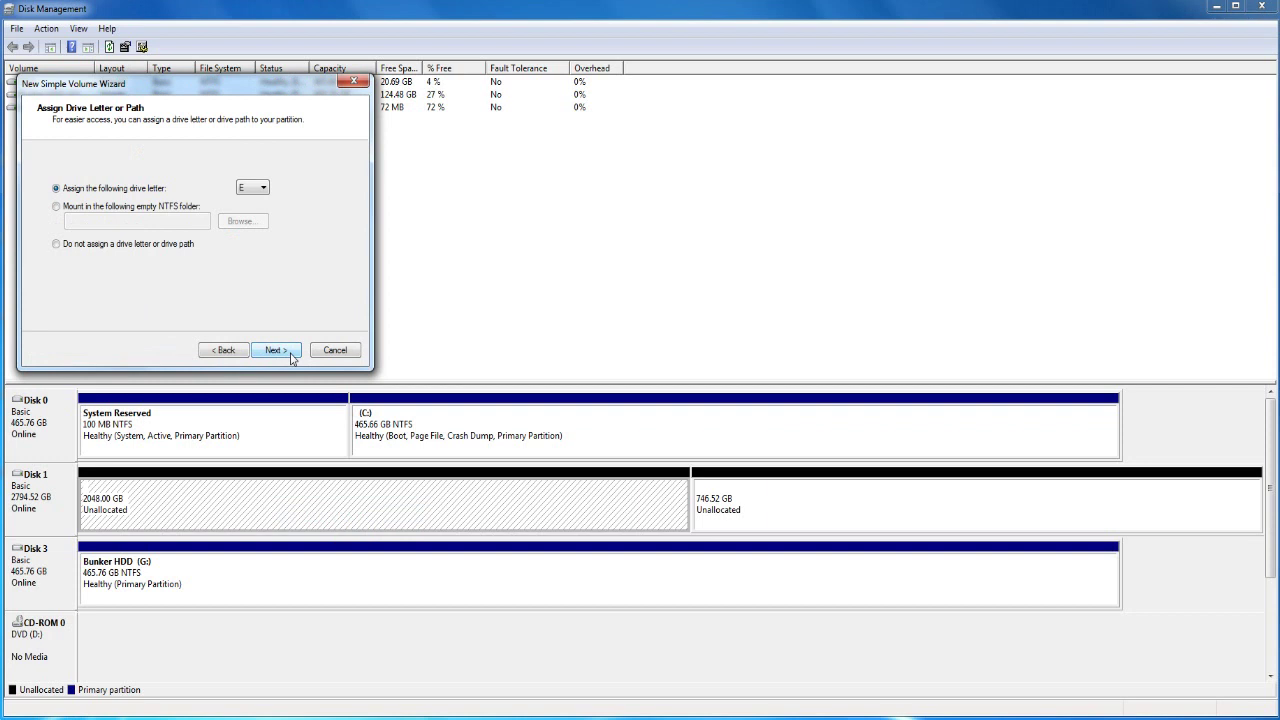
{"action": "left_click", "coordinate": [291, 355]}
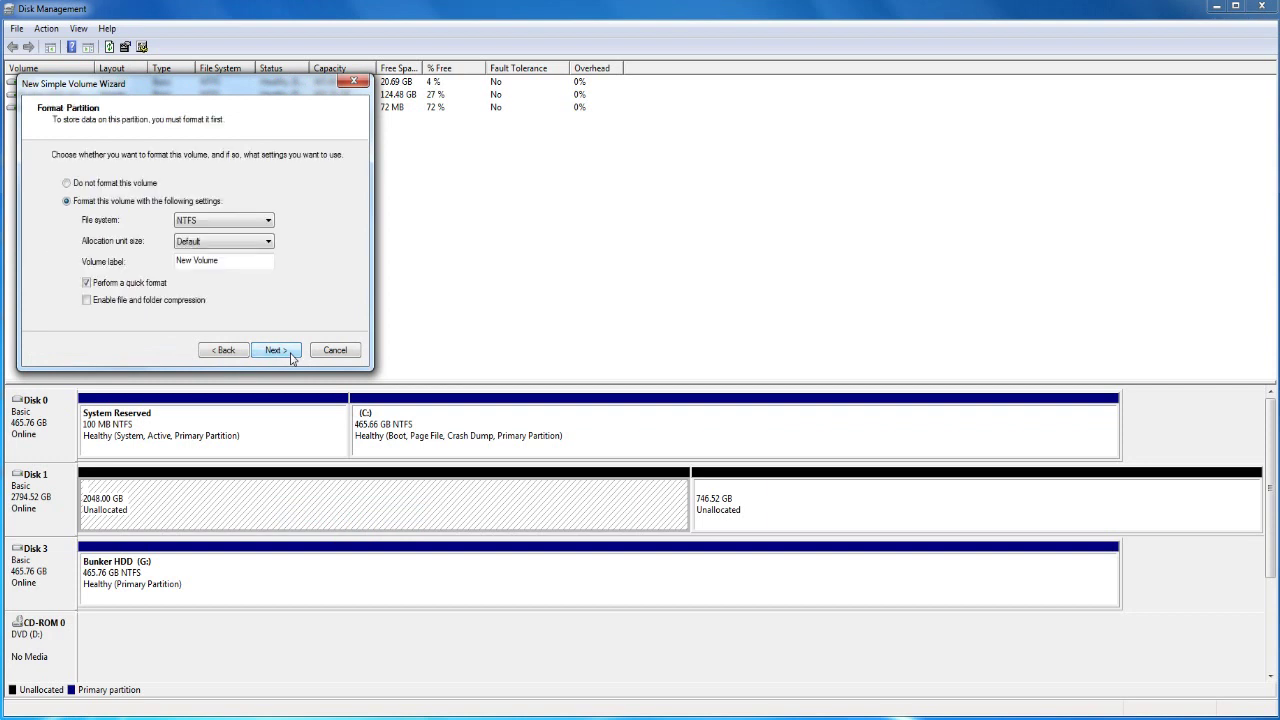
{"action": "left_click", "coordinate": [291, 355]}
{"action": "left_click", "coordinate": [291, 355]}
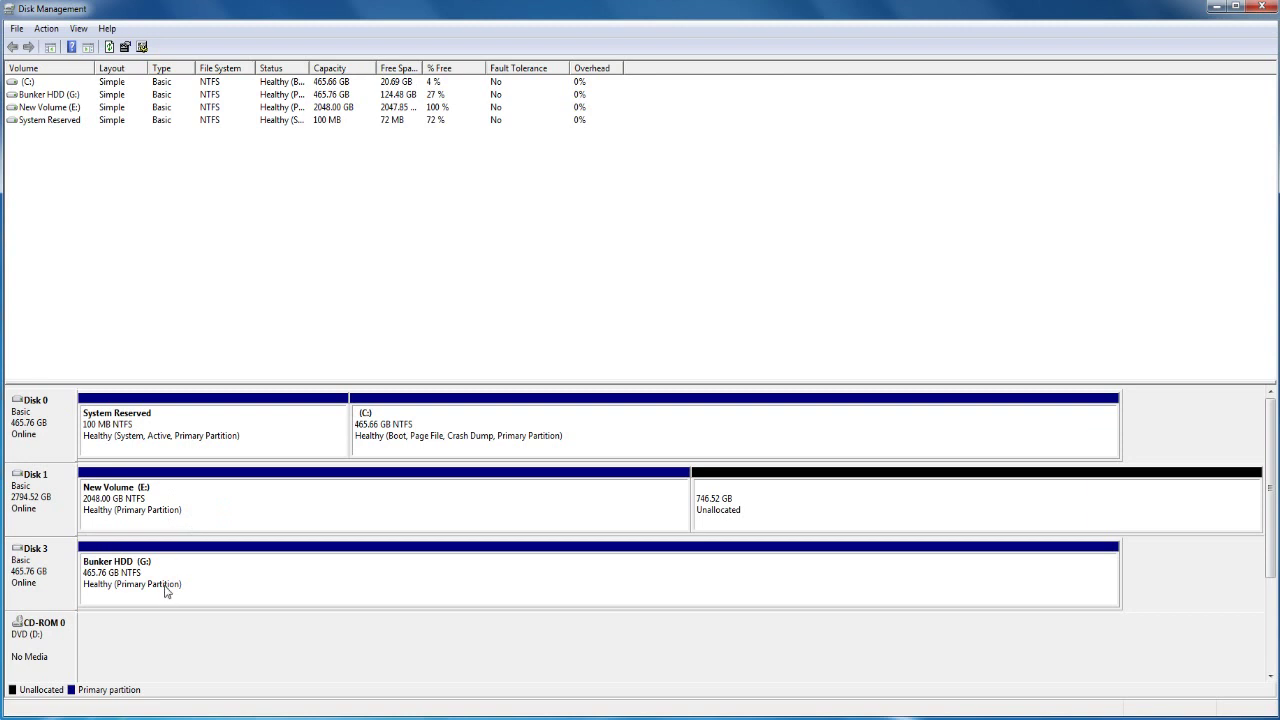
Check the conversion options for Disk 1, and delete its volume New Volume (E:).
{"action": "right_click", "coordinate": [51, 495]}
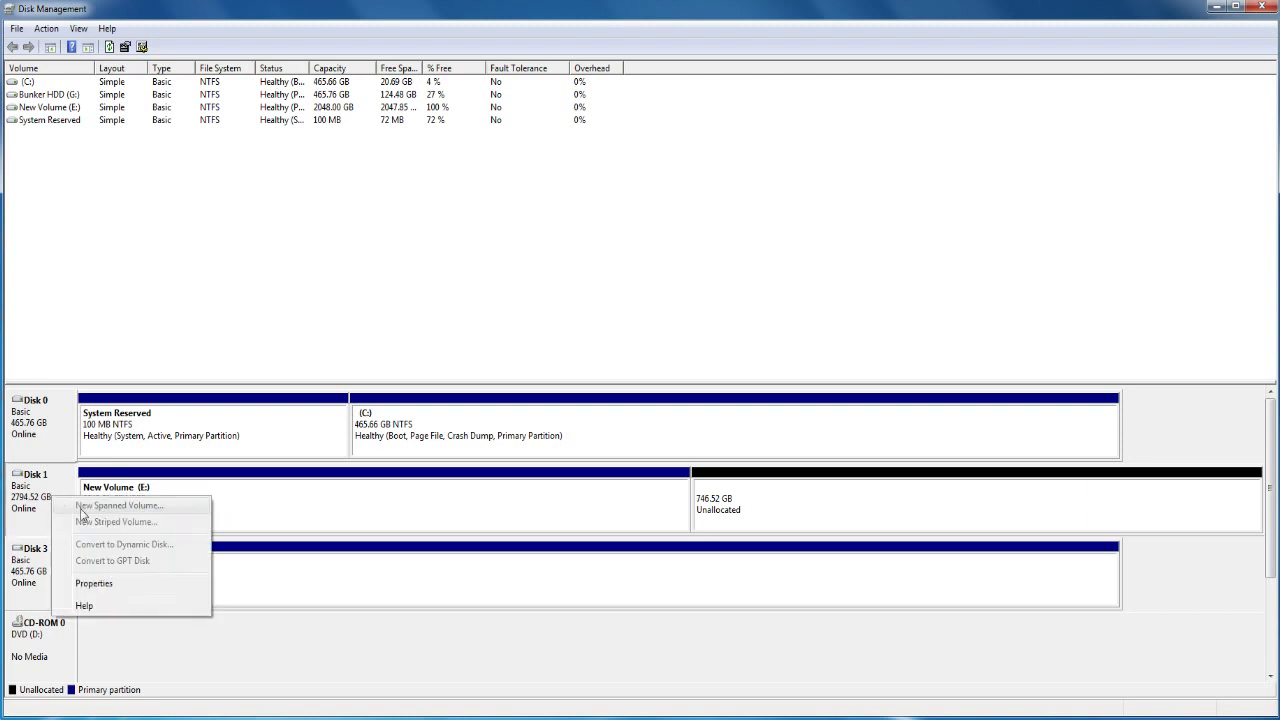
{"action": "right_click", "coordinate": [288, 513]}
{"action": "left_click", "coordinate": [343, 650]}
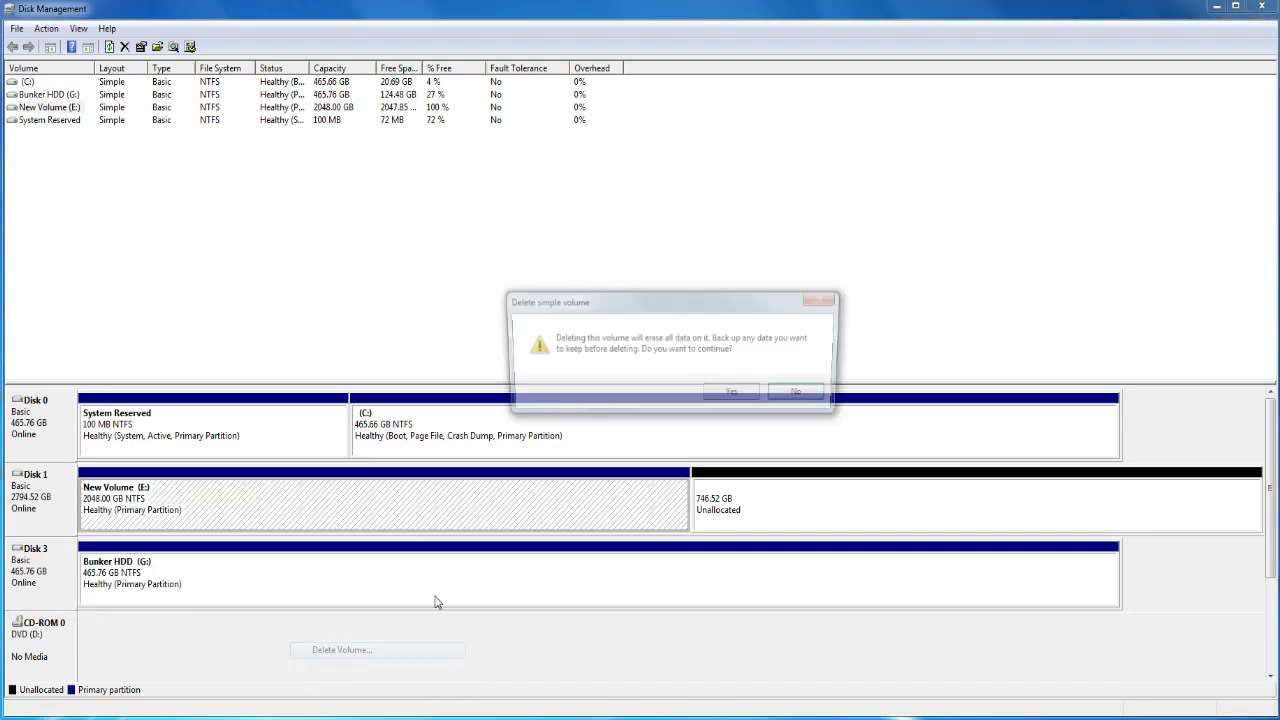
{"action": "left_click", "coordinate": [729, 398]}
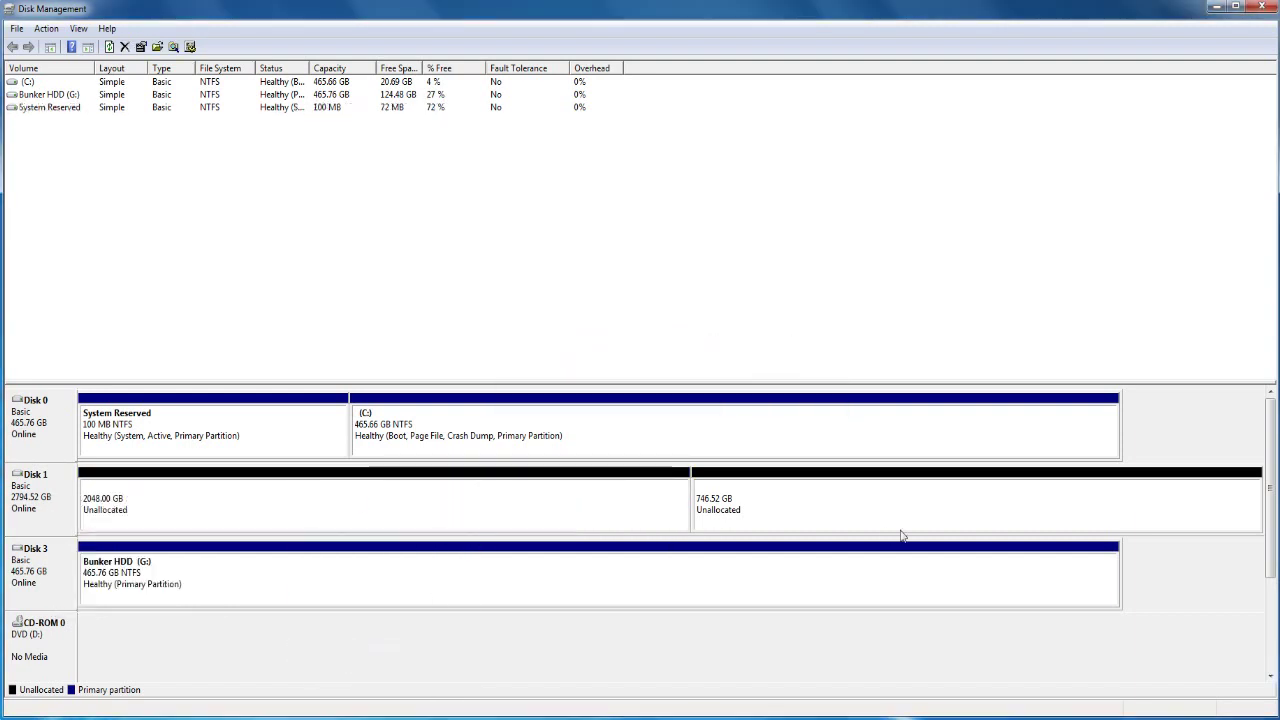
Convert Disk 1 to a GPT disk and review its conversion options.
{"action": "right_click", "coordinate": [54, 505]}
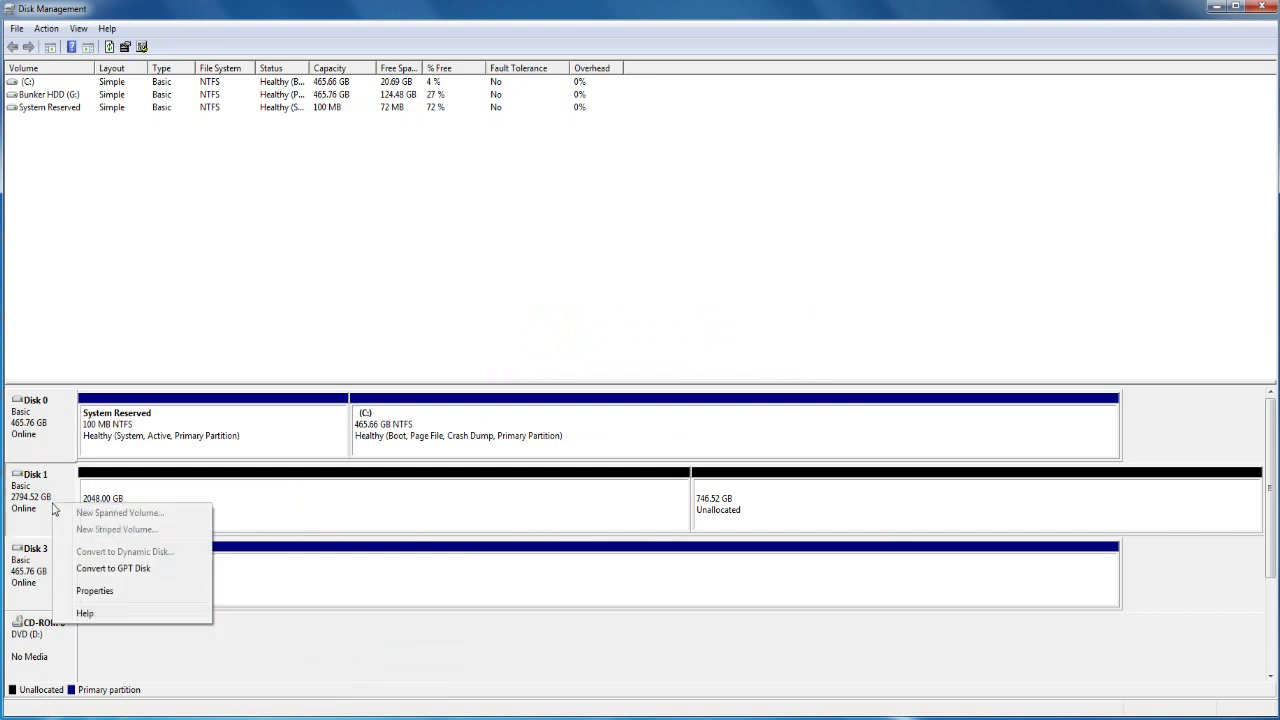
{"action": "left_click", "coordinate": [134, 577]}
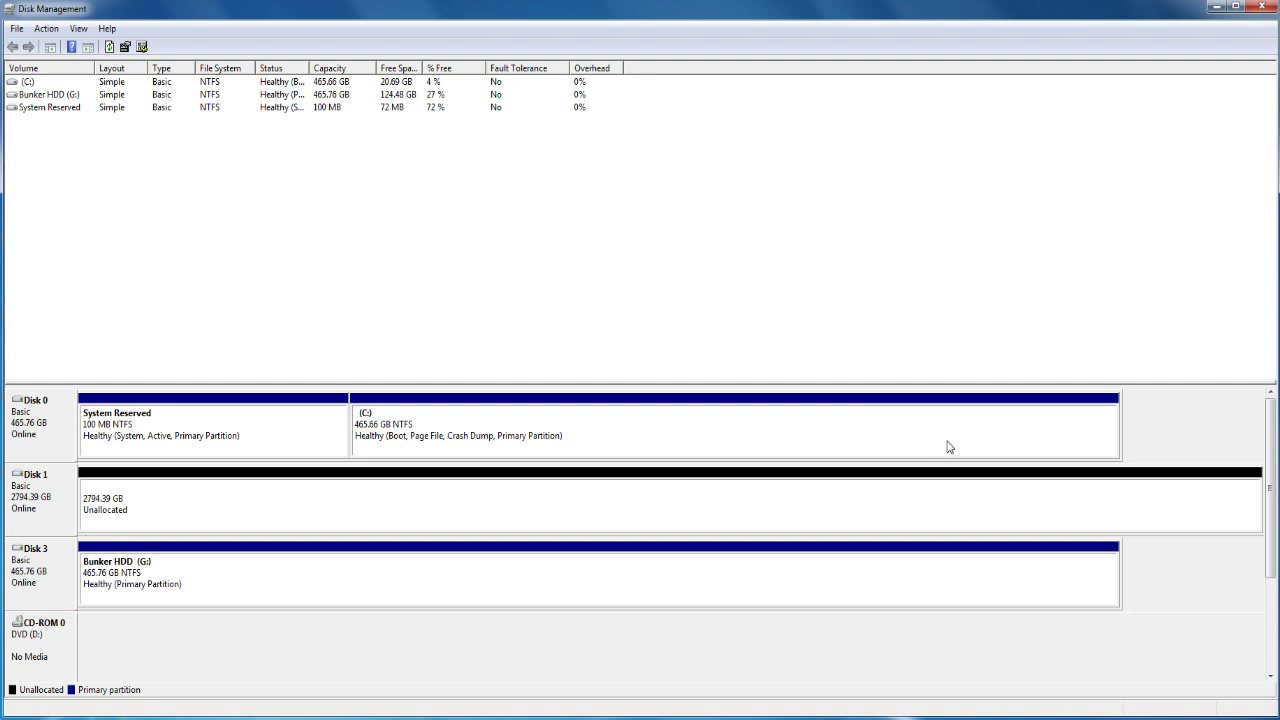
{"action": "left_click", "coordinate": [160, 500]}
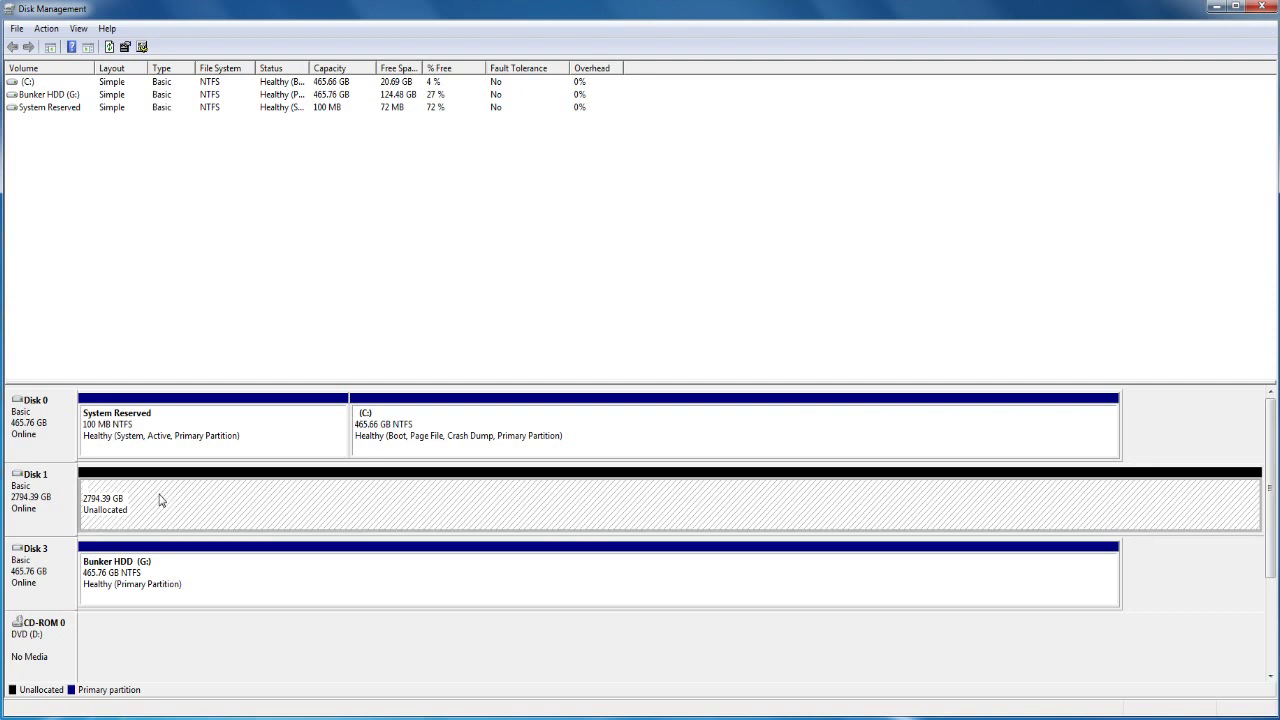
{"action": "right_click", "coordinate": [52, 515]}
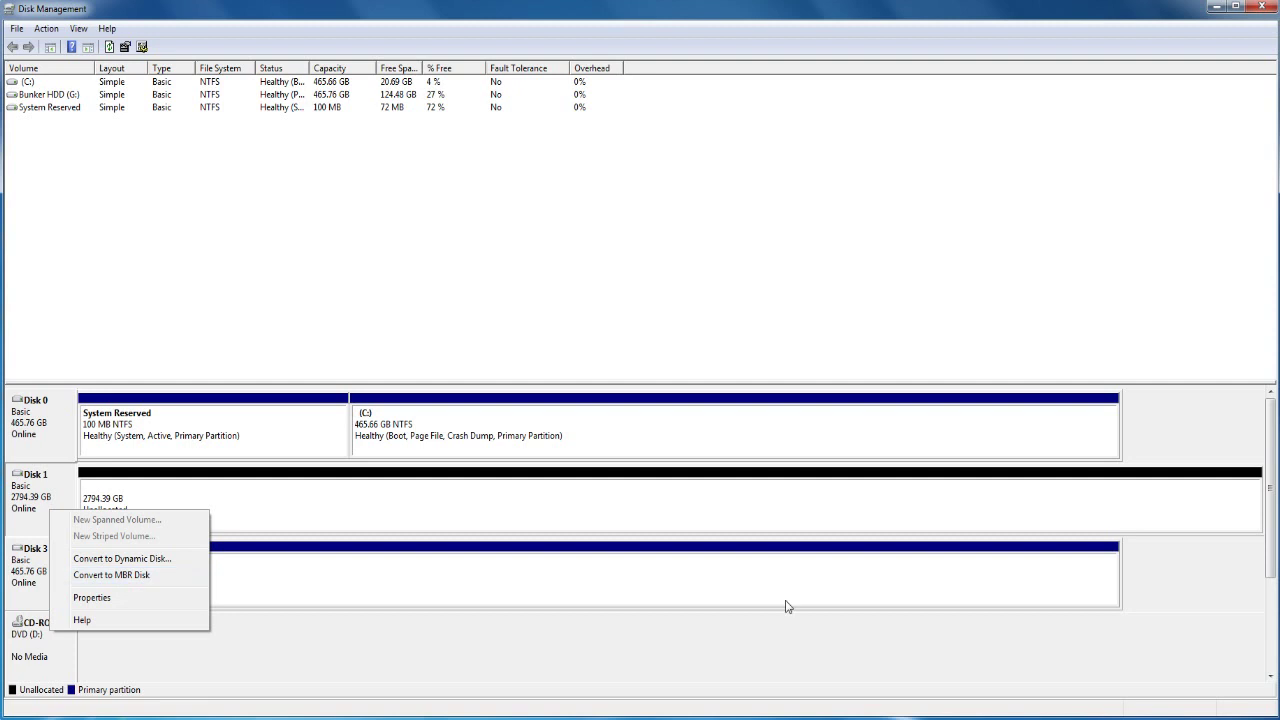
{"action": "left_click", "coordinate": [1180, 578]}
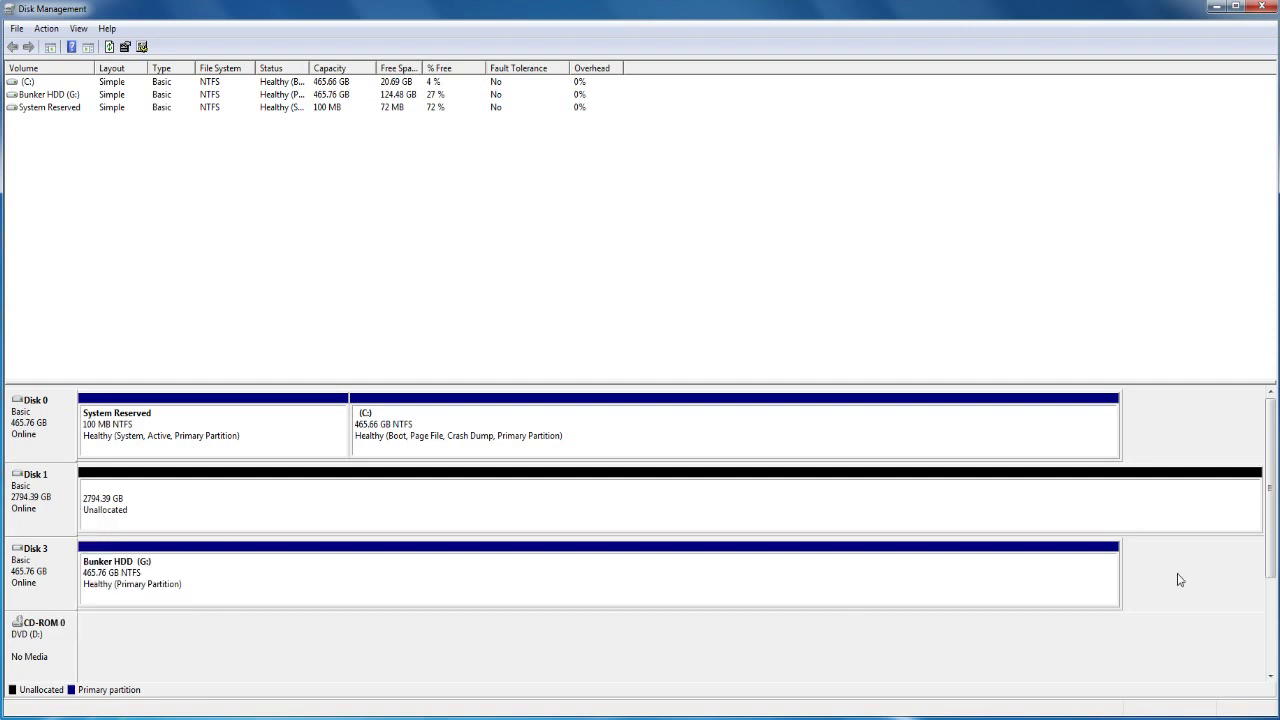
Start a new simple volume using all of Disk 1's unallocated space and assign it drive letter Z.
{"action": "right_click", "coordinate": [296, 521]}
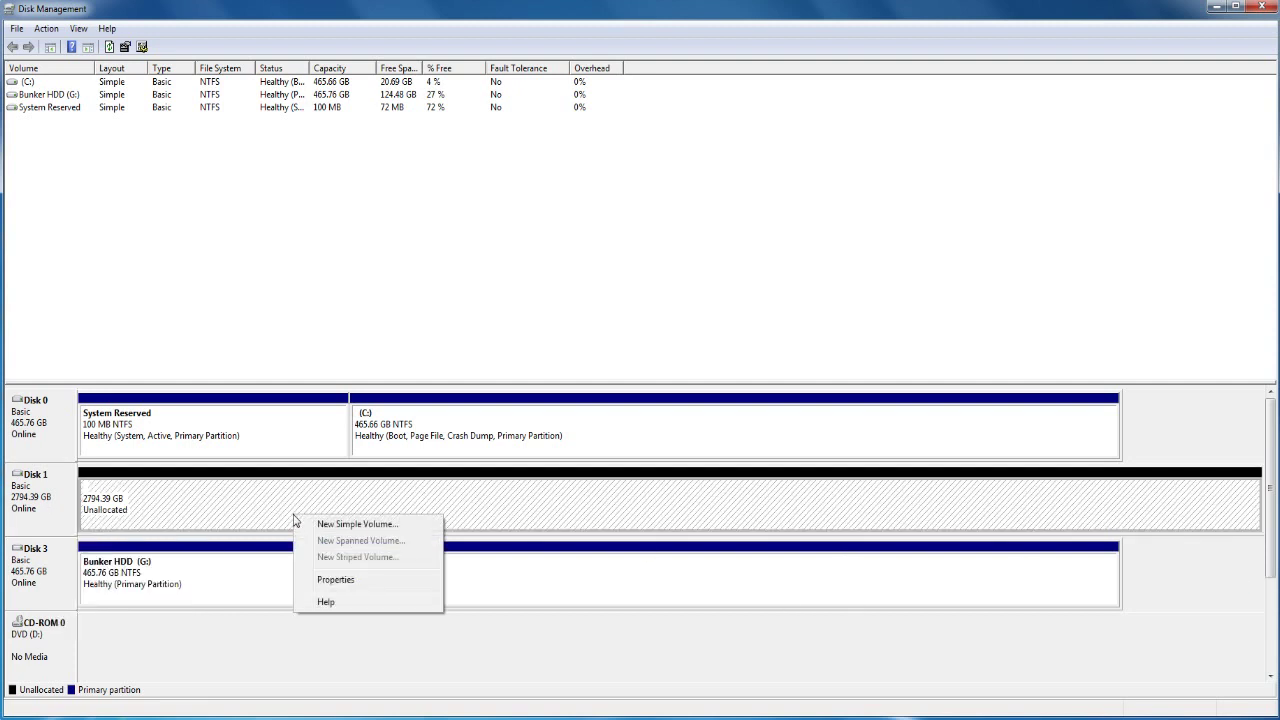
{"action": "left_click", "coordinate": [349, 522]}
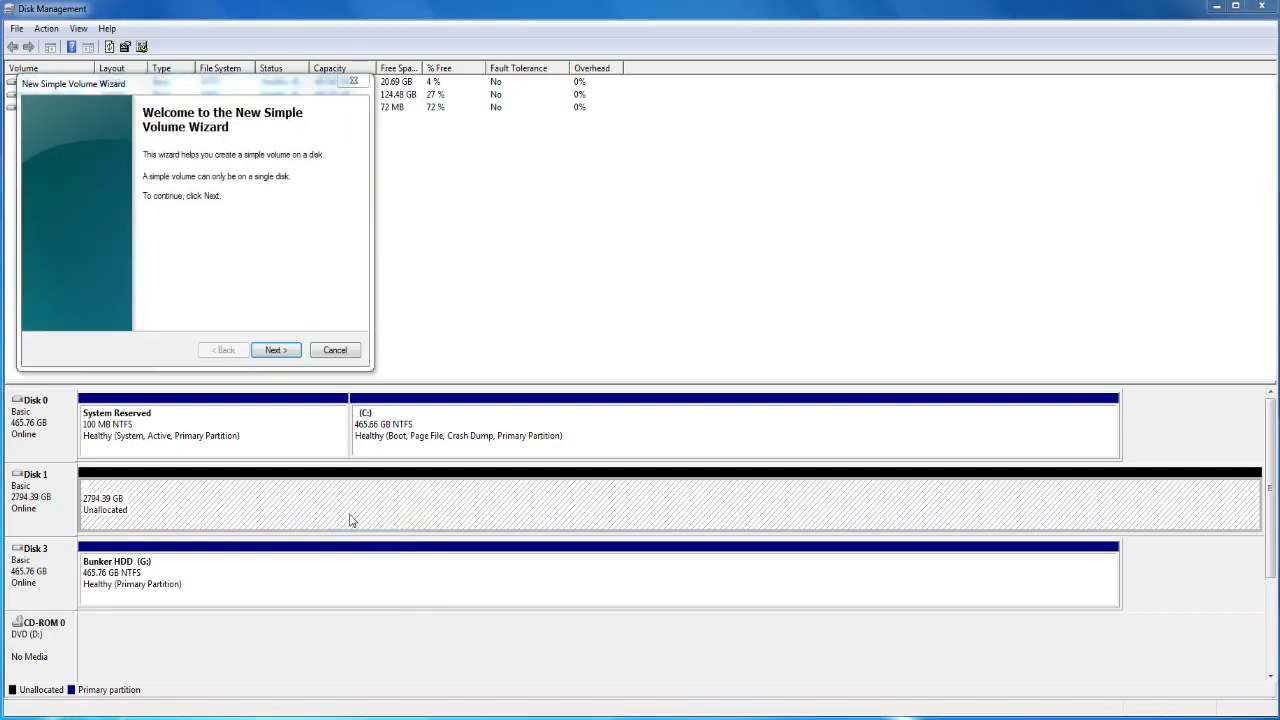
{"action": "left_click", "coordinate": [289, 356]}
{"action": "left_click", "coordinate": [288, 355]}
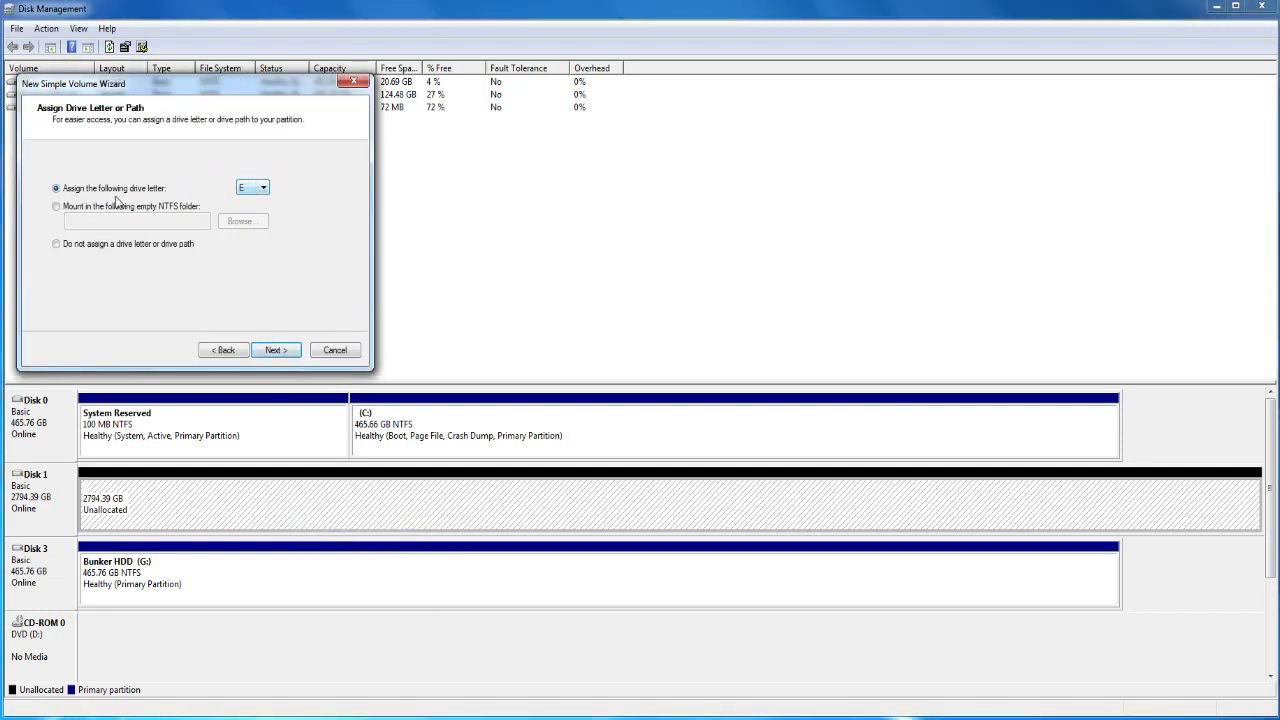
{"action": "left_click", "coordinate": [256, 190]}
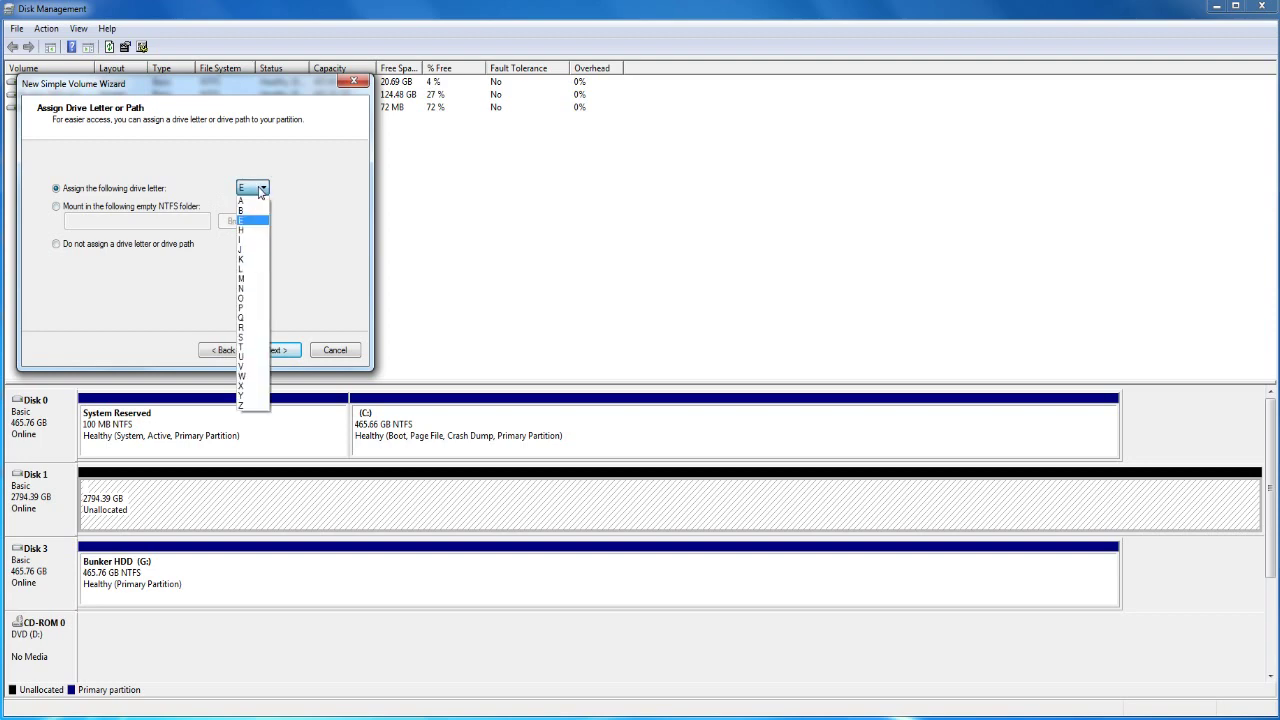
{"action": "left_click", "coordinate": [252, 407]}
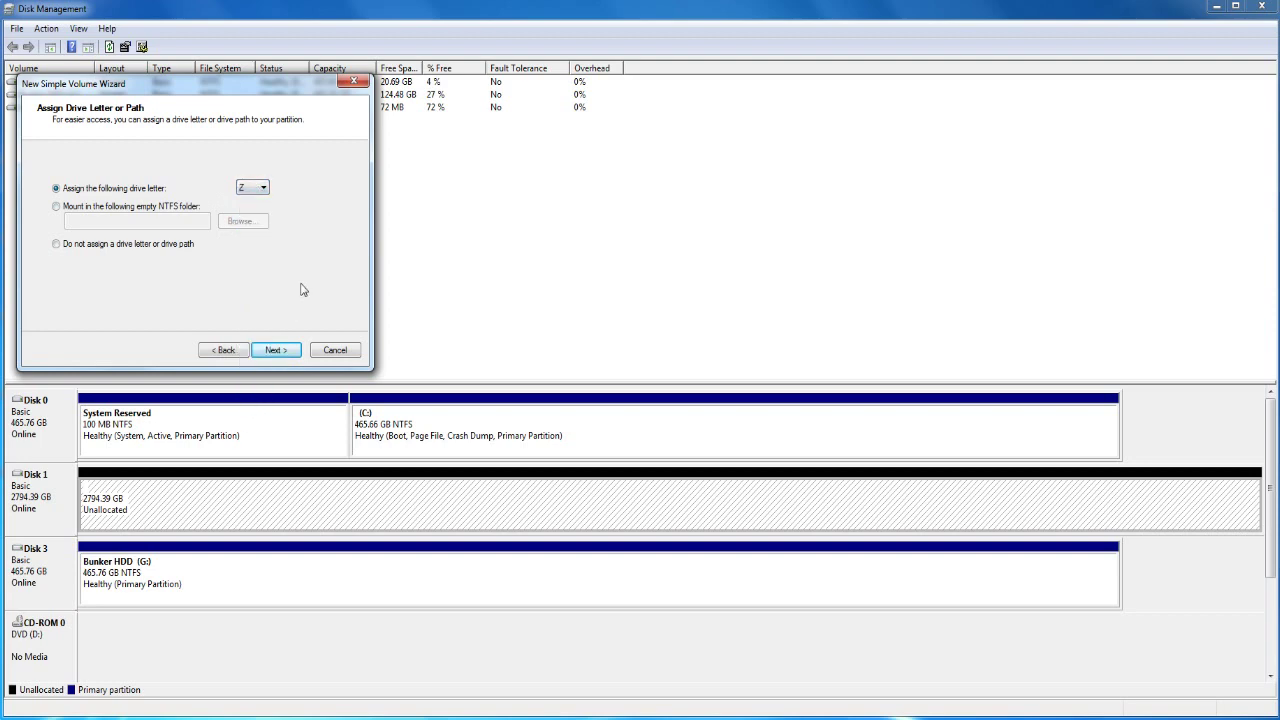
{"action": "left_click", "coordinate": [276, 350]}
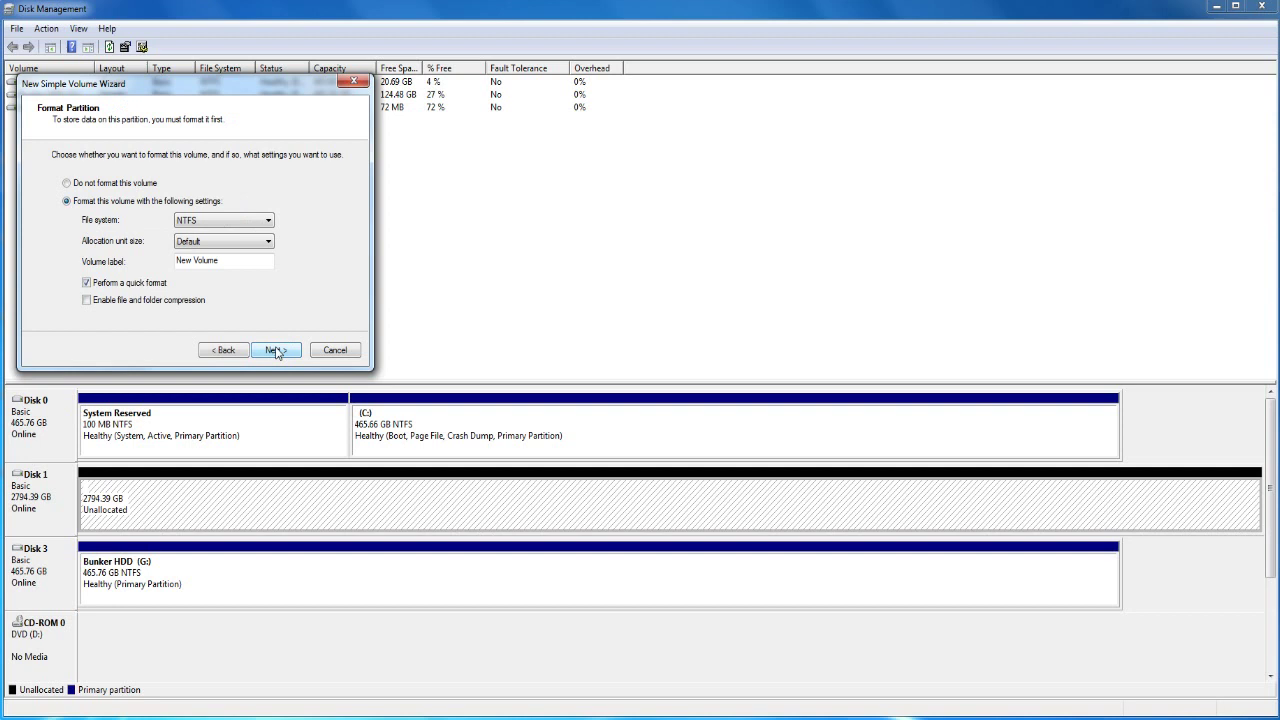
Label the new volume Main Hard Drive and create it with an NTFS quick format and default allocation unit size.
{"action": "left_click", "coordinate": [276, 350]}
{"action": "left_click", "coordinate": [224, 350]}
{"action": "left_click", "coordinate": [219, 260]}
{"action": "left_click_drag", "start_coordinate": [219, 260], "coordinate": [157, 267]}
{"action": "type", "text": "Main Hard"}
{"action": "type", "text": " d"}
{"action": "type", "text": "Drive"}
{"action": "left_click", "coordinate": [276, 350]}
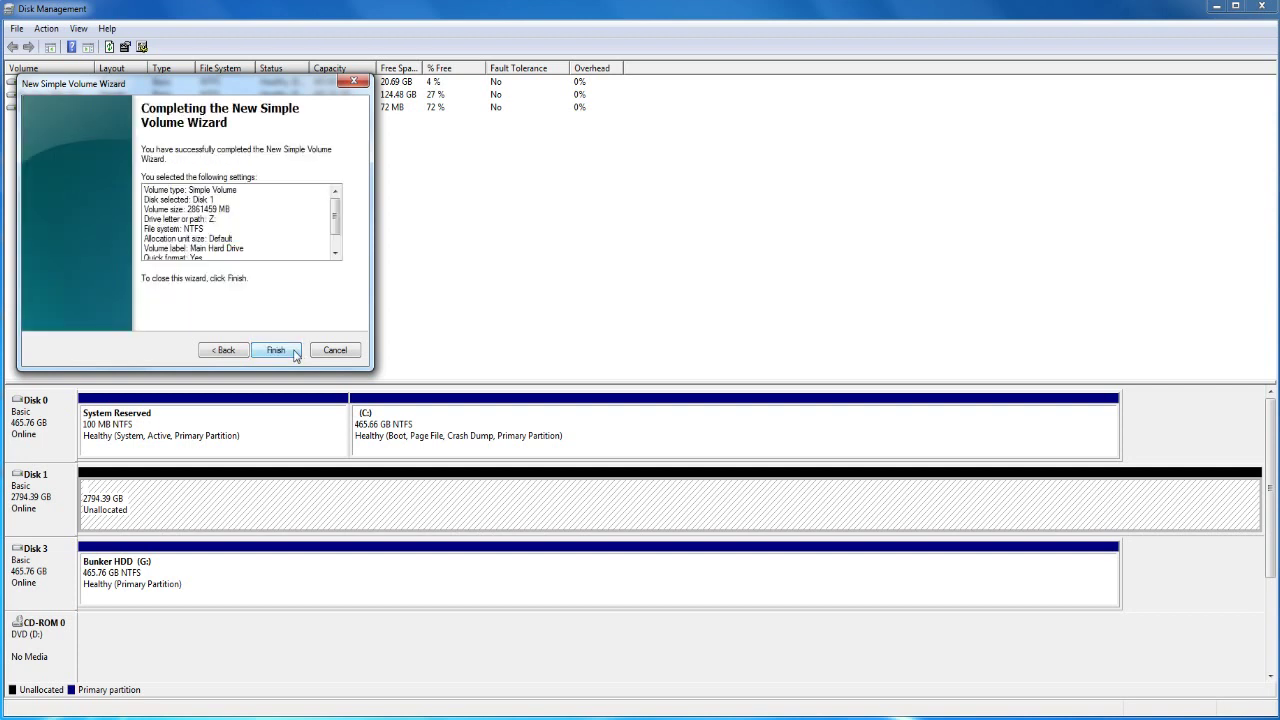
{"action": "left_click", "coordinate": [295, 352]}
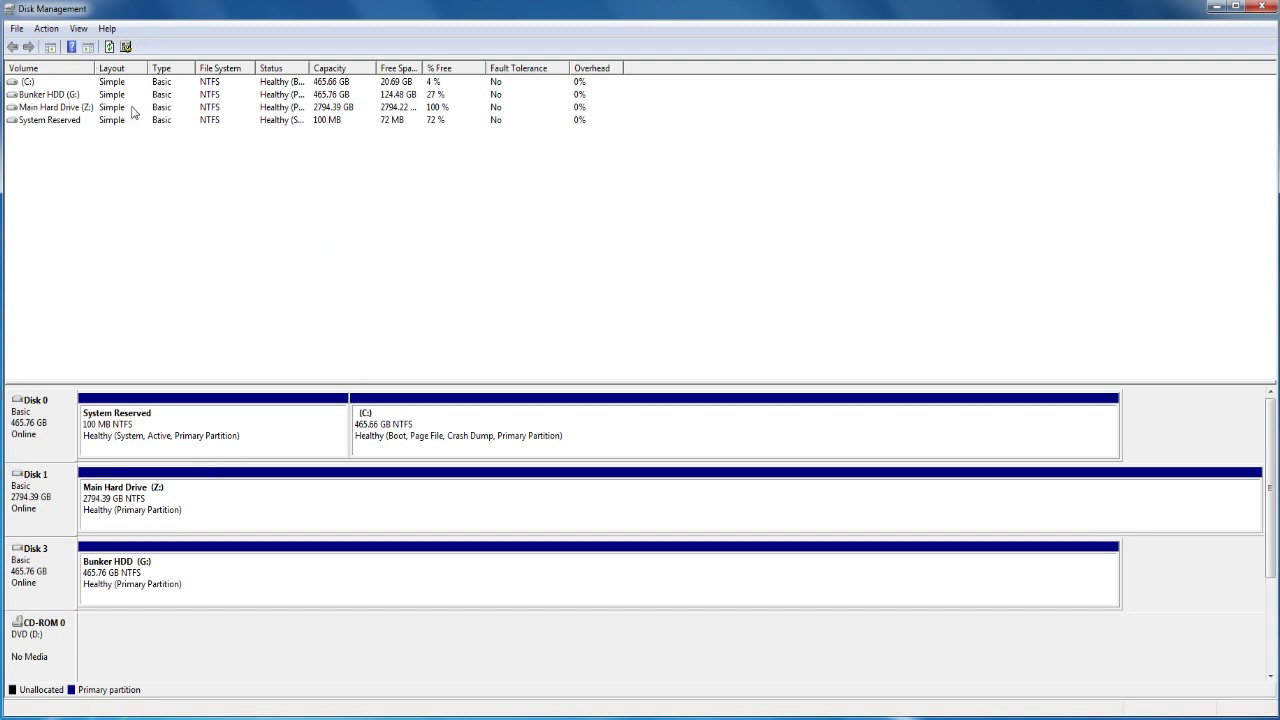
Examine the listed volumes, including Main Hard Drive (Z:), and the conversion options available for Disk 1.
{"action": "left_click", "coordinate": [69, 110]}
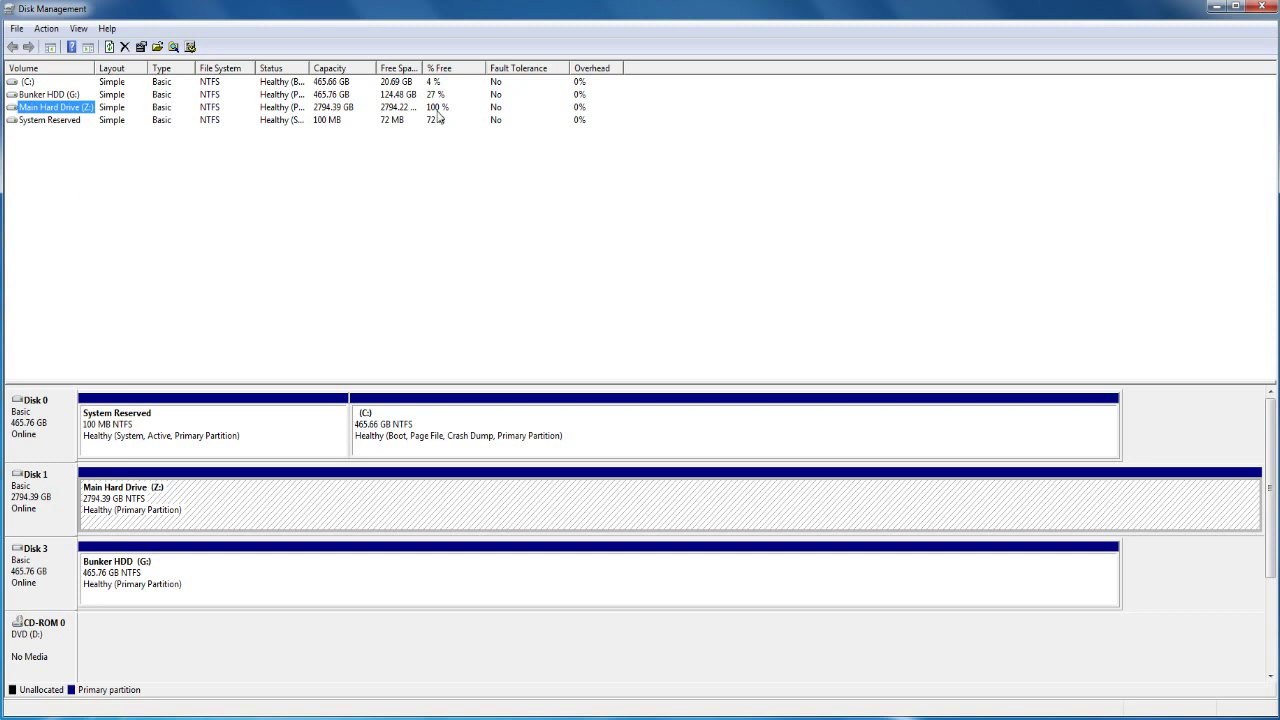
{"action": "left_click", "coordinate": [32, 84]}
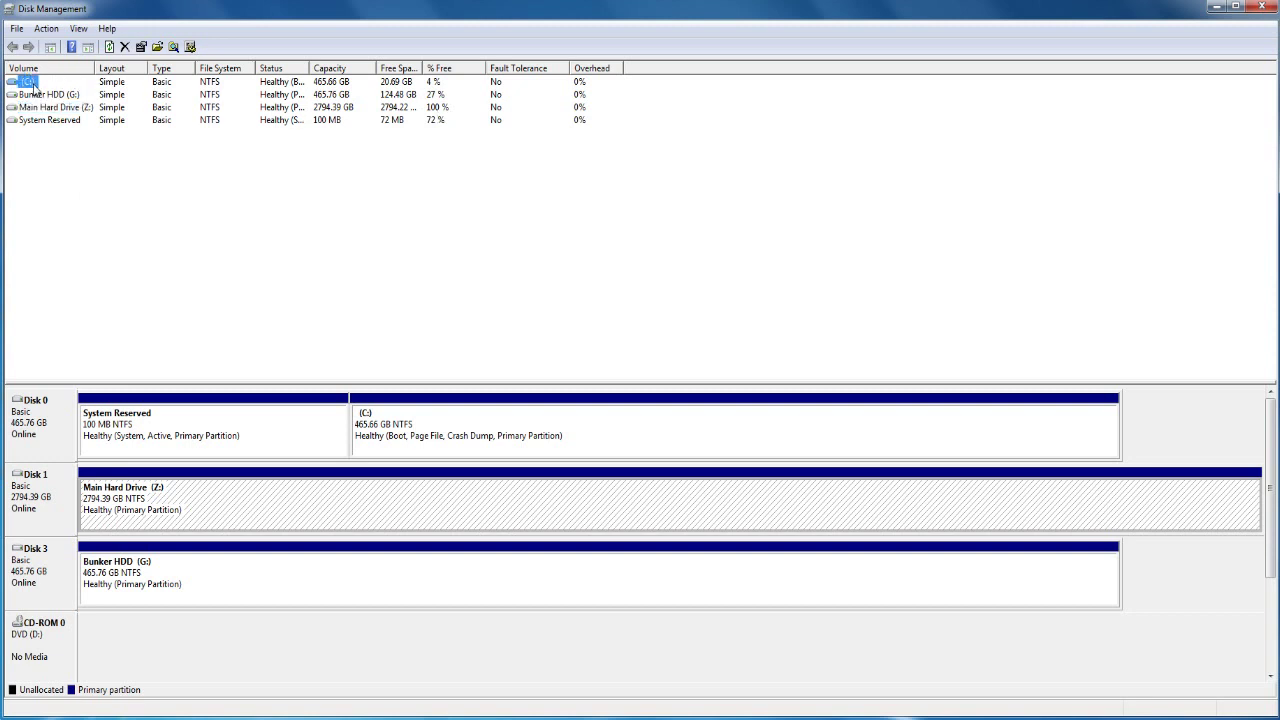
{"action": "left_click", "coordinate": [35, 95]}
{"action": "left_click", "coordinate": [50, 122]}
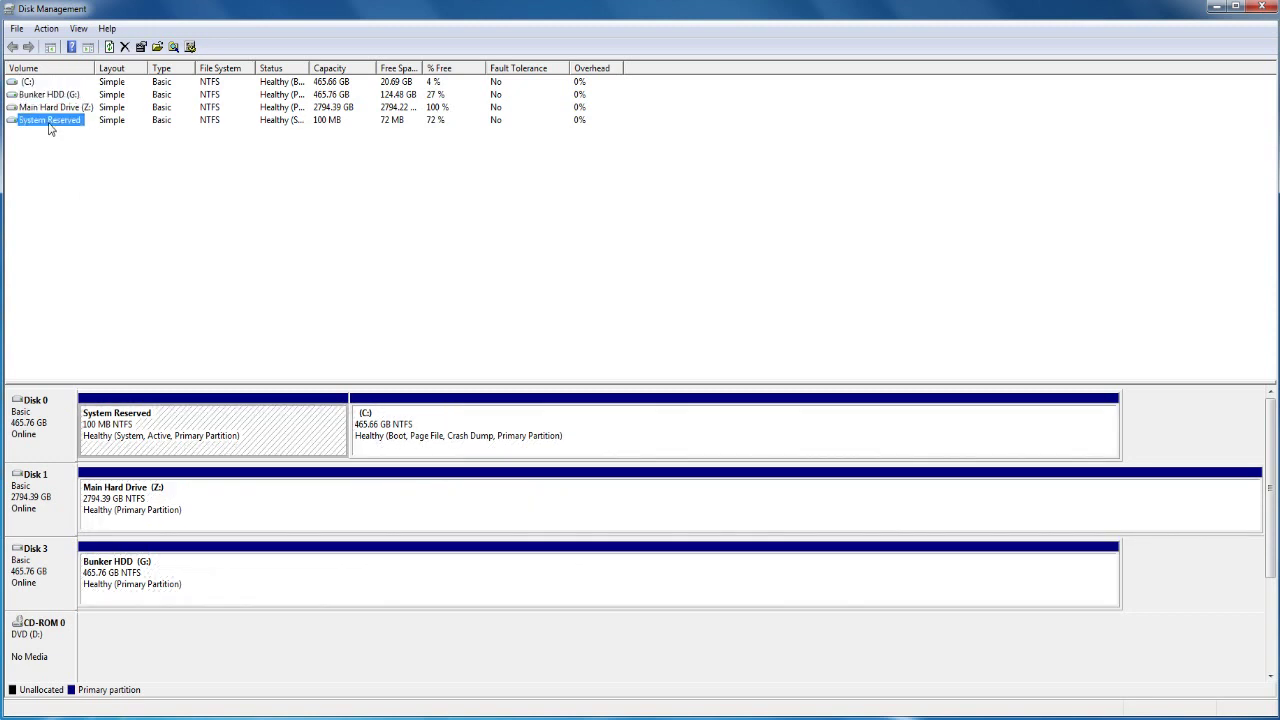
{"action": "left_click", "coordinate": [88, 182]}
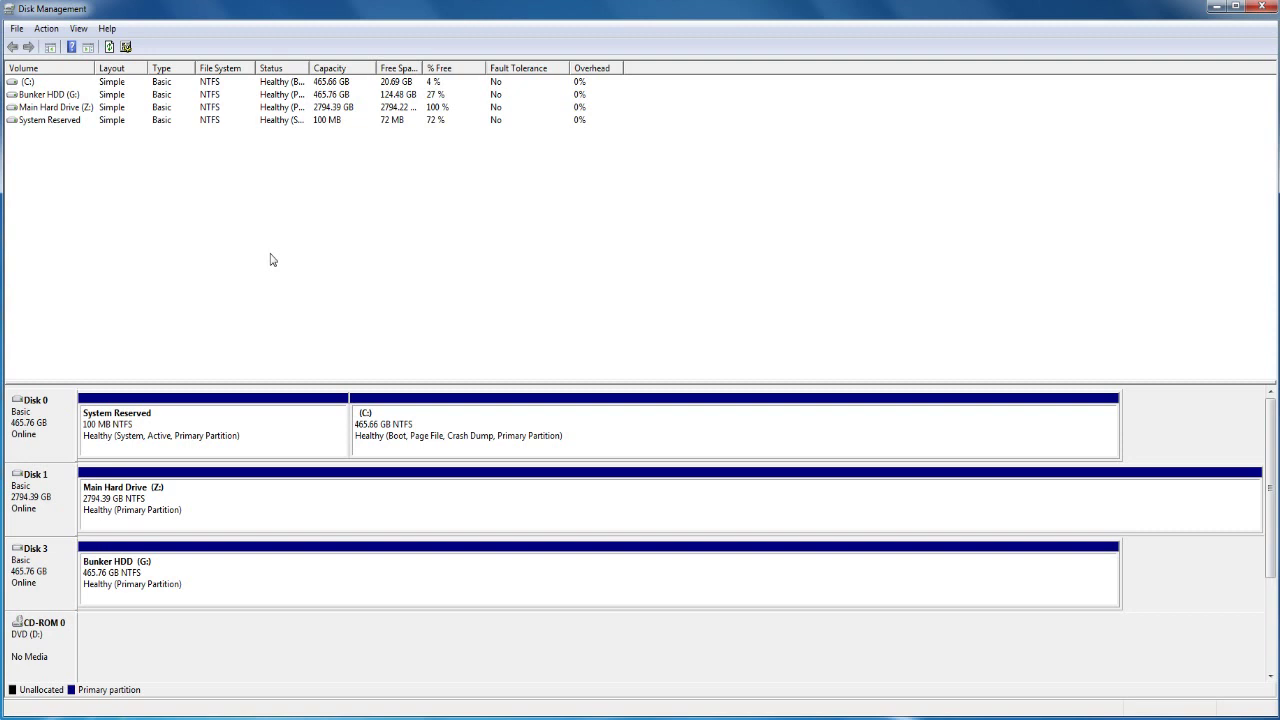
{"action": "right_click", "coordinate": [58, 480]}
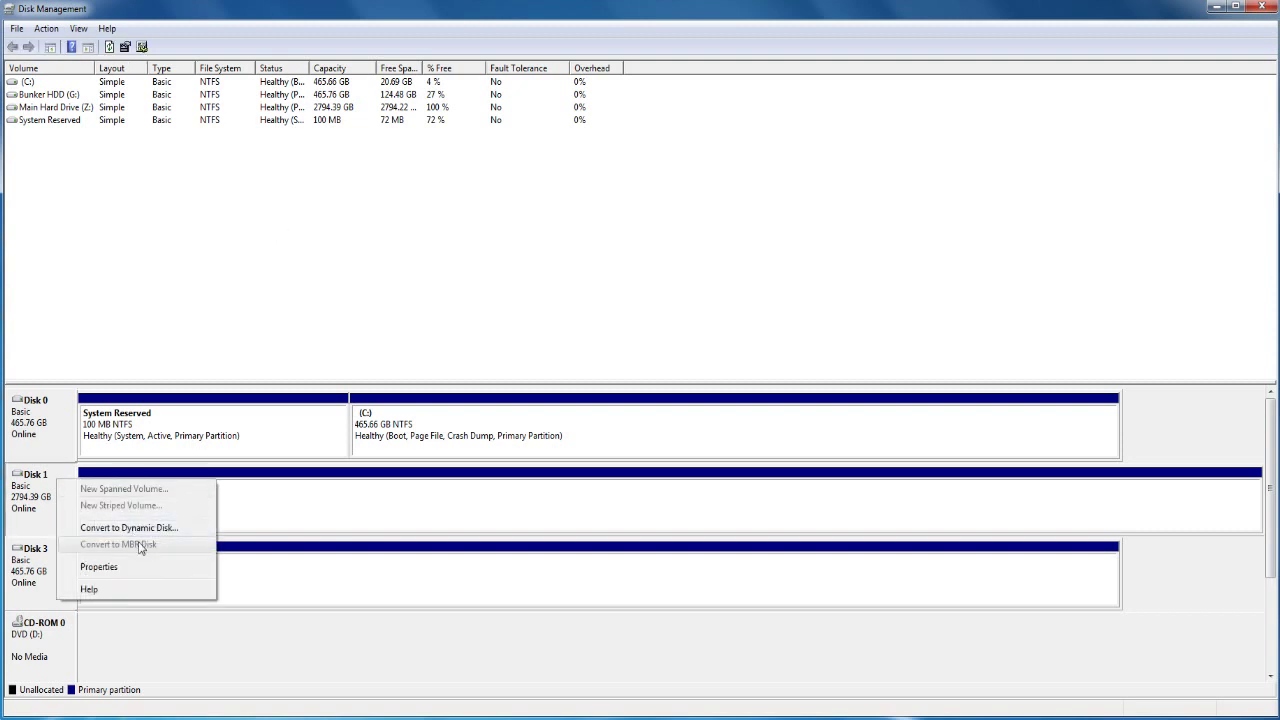
{"action": "left_click", "coordinate": [198, 285]}
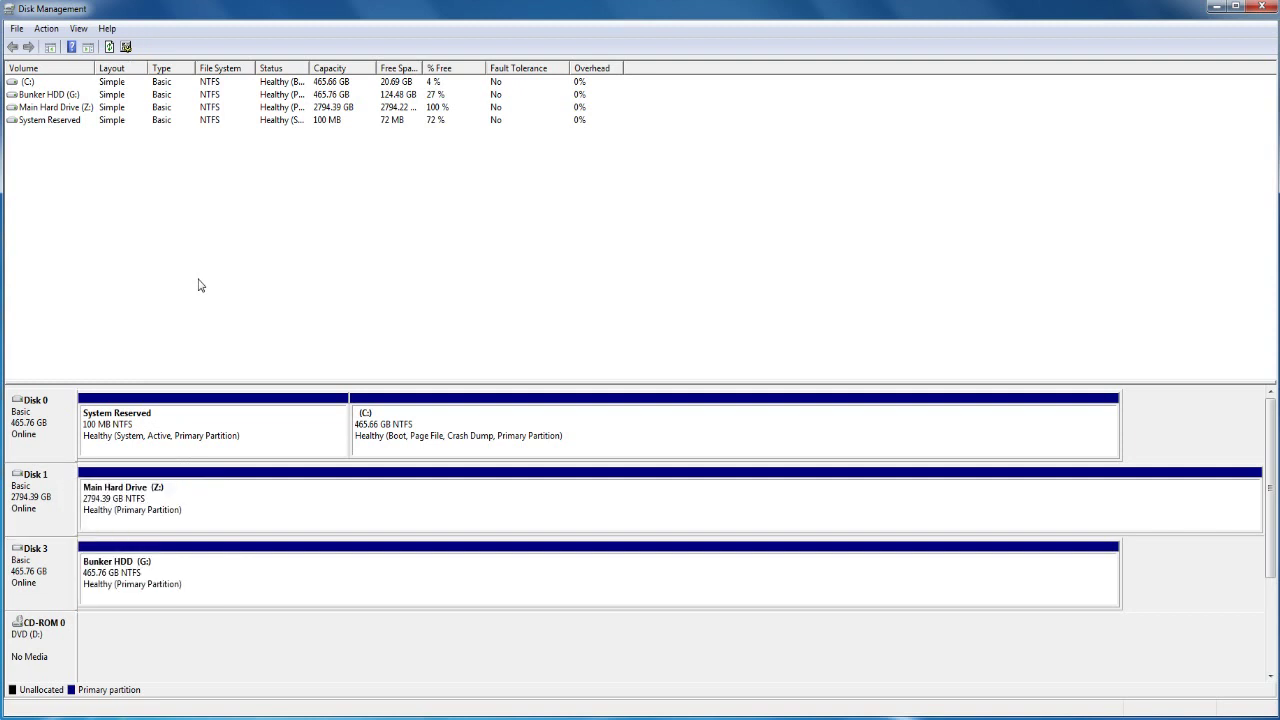